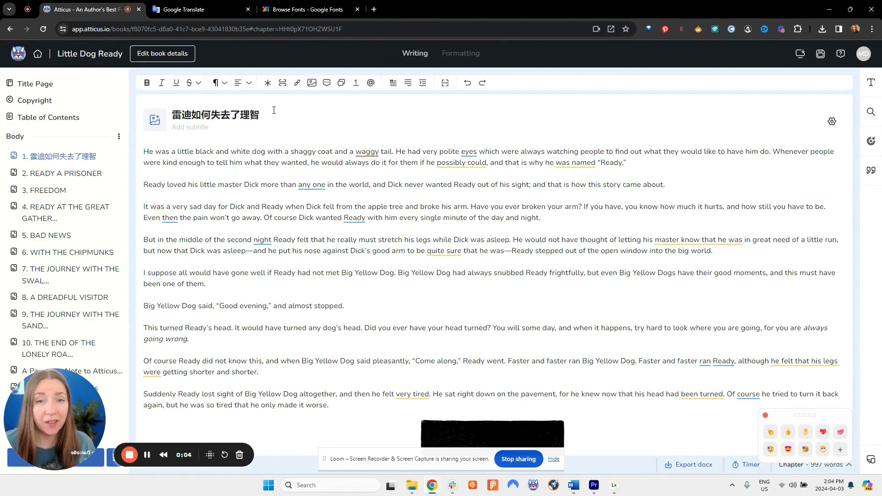
Select the Chinese chapter title and show chapter 1 in the iPad previewer beside the editor.
{"action": "left_click_drag", "start_coordinate": [260, 114], "coordinate": [175, 116]}
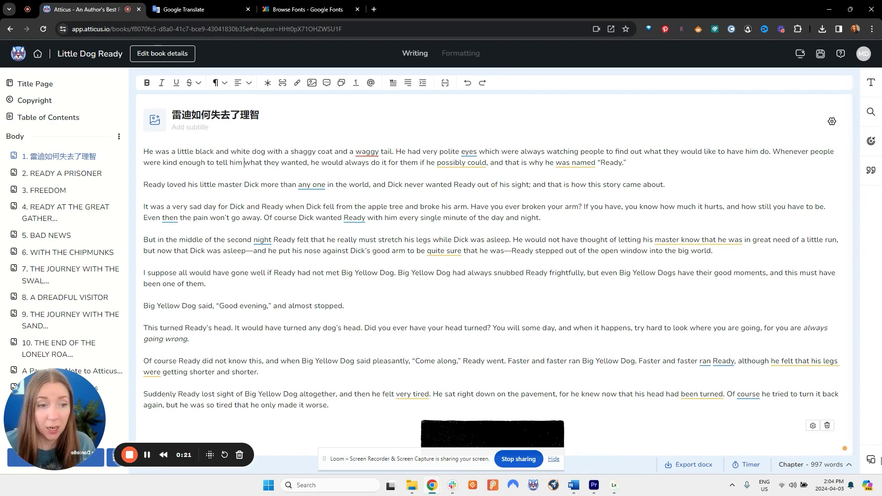
{"action": "left_click", "coordinate": [871, 459]}
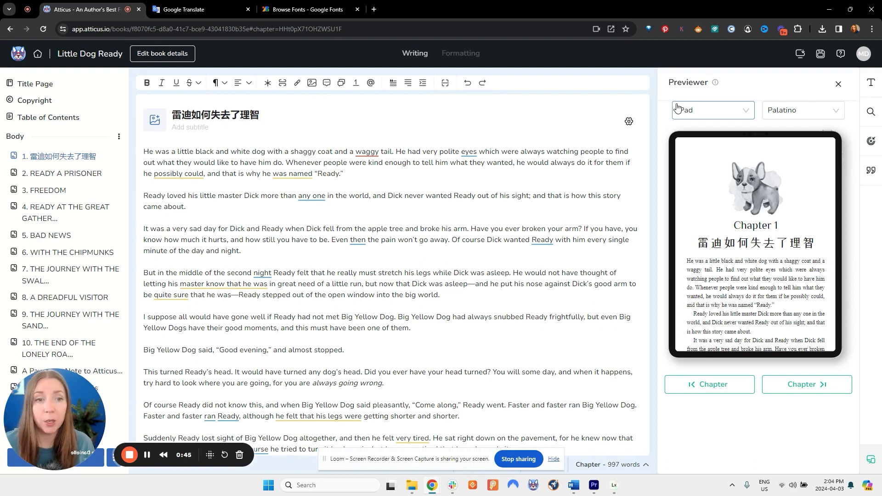
Switch the previewer device to Print and select the paragraph about Ready loving Dick.
{"action": "left_click", "coordinate": [703, 109]}
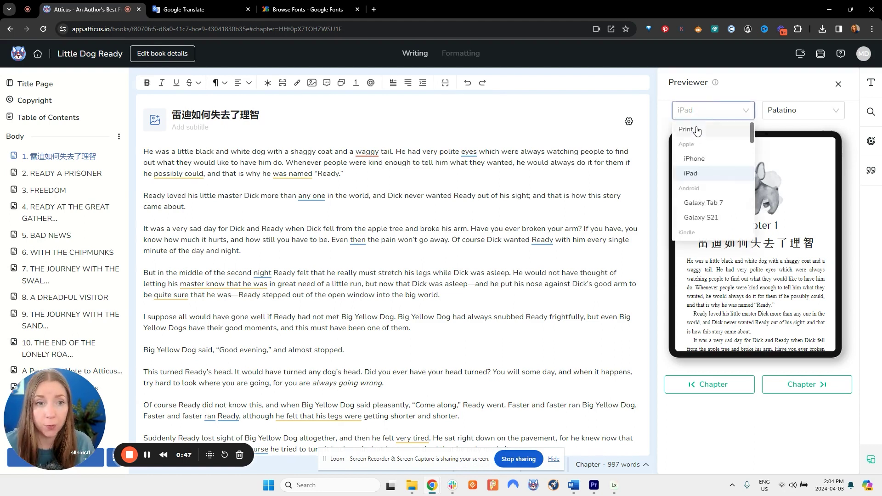
{"action": "left_click", "coordinate": [697, 131]}
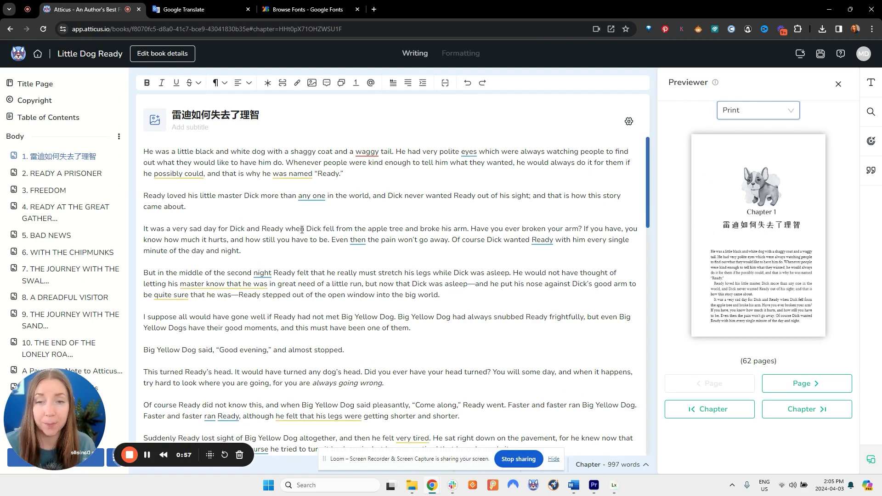
{"action": "triple_click", "coordinate": [192, 207]}
{"action": "key", "text": "ctrl+c"}
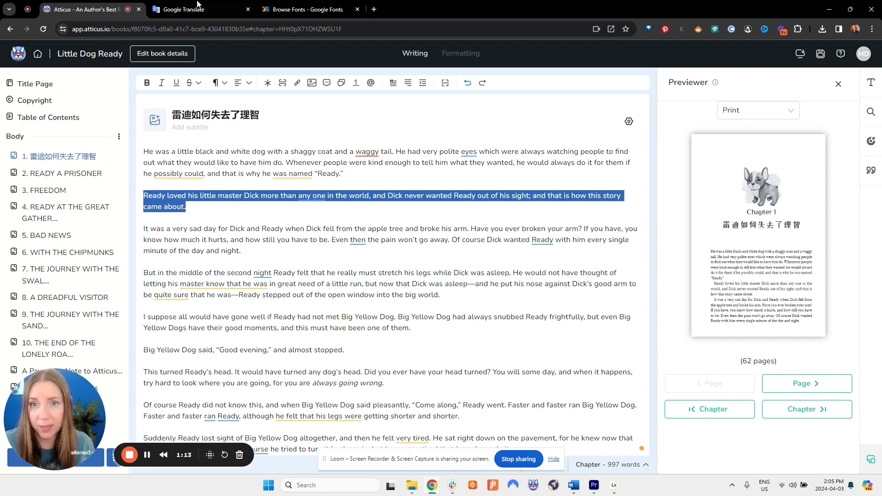
Paste the Ready-and-Dick paragraph into Google Translate and copy its Chinese (Simplified) translation.
{"action": "left_click", "coordinate": [198, 7]}
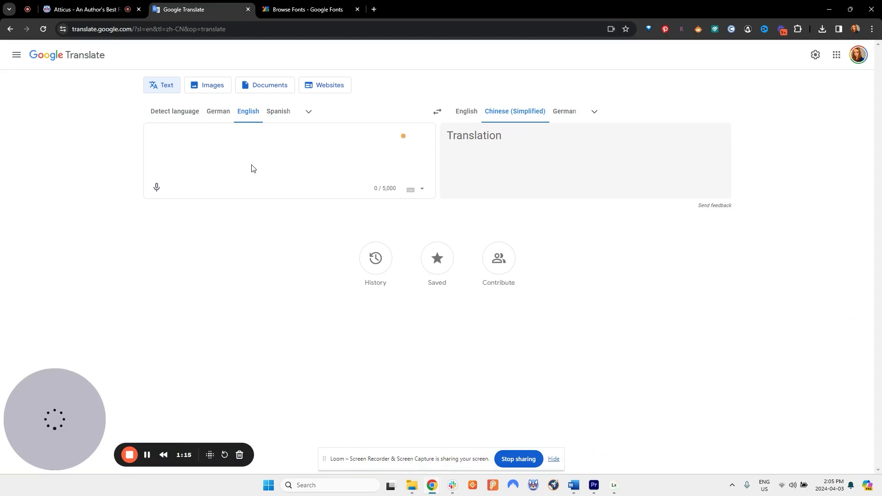
{"action": "left_click", "coordinate": [252, 168]}
{"action": "key", "text": "ctrl+v"}
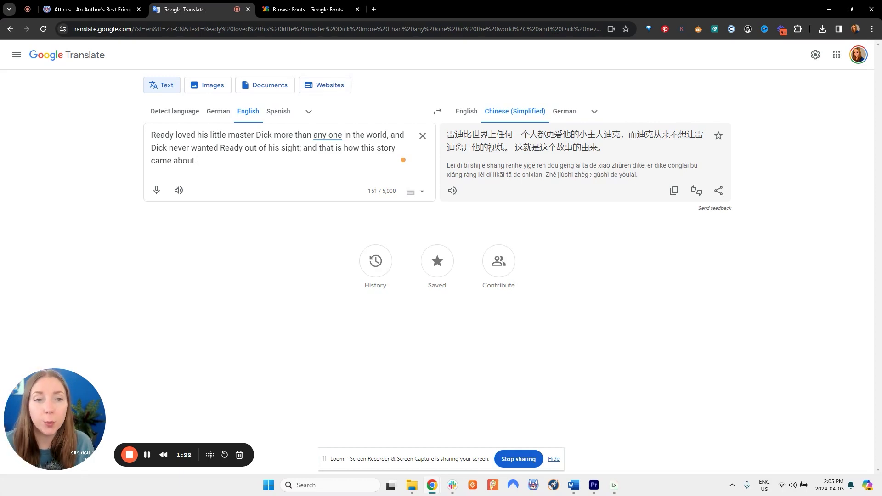
{"action": "left_click", "coordinate": [674, 191]}
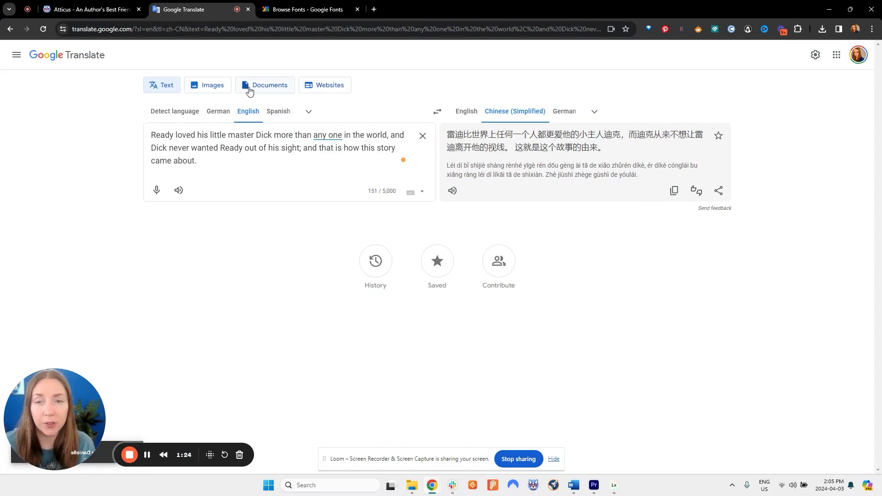
{"action": "left_click", "coordinate": [103, 8]}
Replace the English Ready-and-Dick paragraph with the Chinese translation, pasted as plain text.
{"action": "left_click_drag", "start_coordinate": [195, 207], "coordinate": [144, 195]}
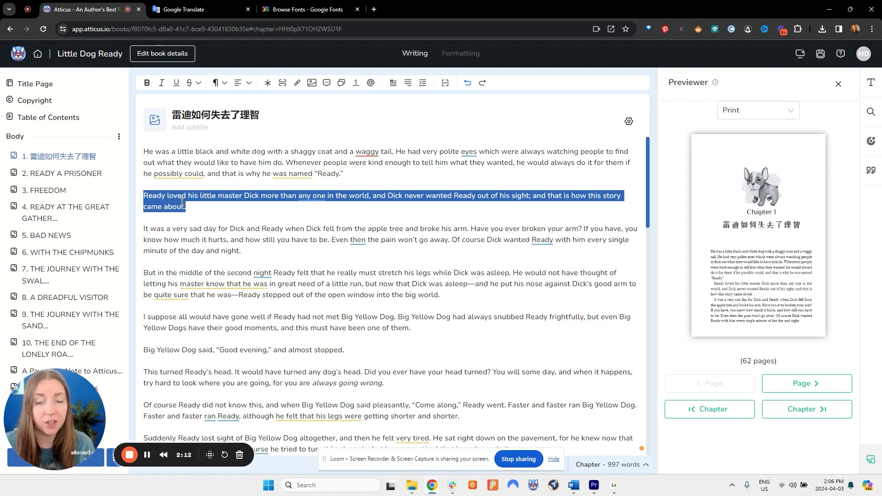
{"action": "right_click", "coordinate": [153, 208]}
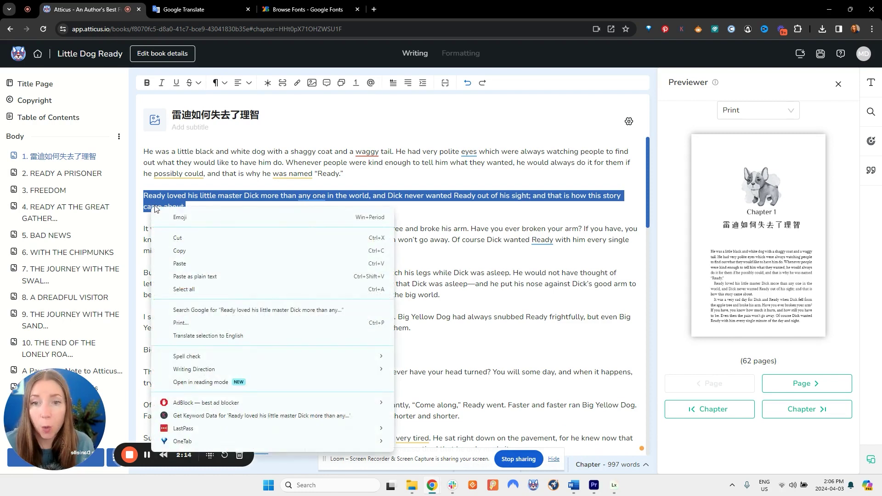
{"action": "left_click", "coordinate": [209, 277]}
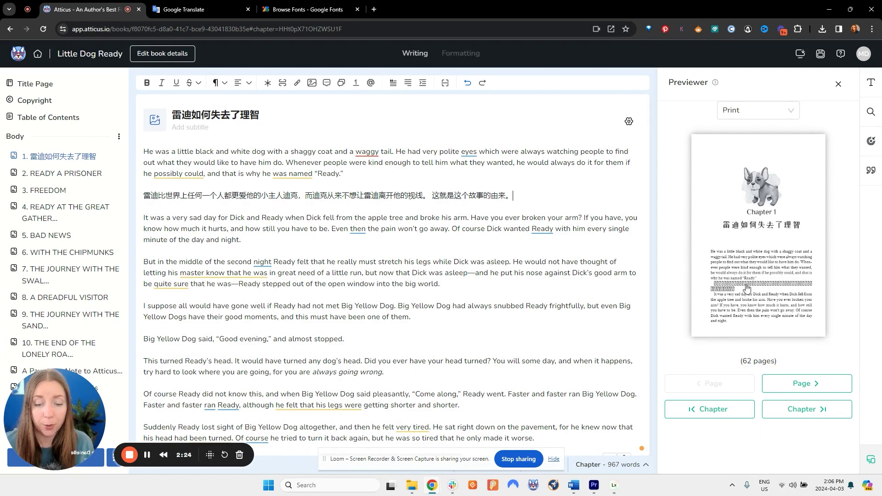
Zoom in to inspect the Chinese paragraph, zoom back out, and select it.
{"action": "key", "text": "ctrl+plus"}
{"action": "key", "text": "ctrl+plus"}
{"action": "key", "text": "ctrl+plus"}
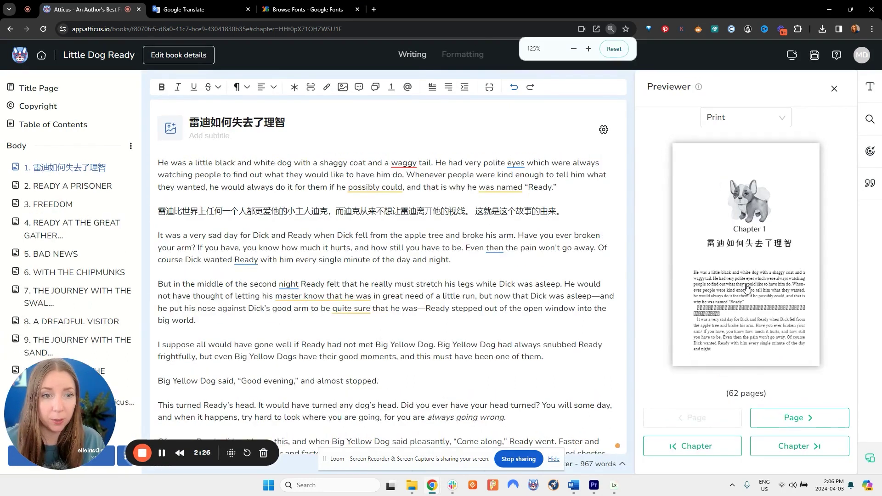
{"action": "scroll", "coordinate": [747, 288], "scroll_direction": "down", "scroll_amount": 3}
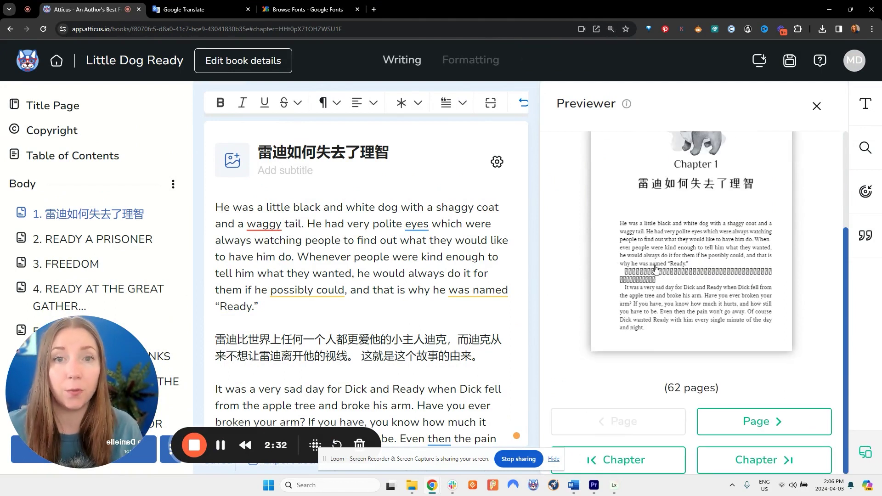
{"action": "key", "text": "ctrl+minus"}
{"action": "key", "text": "ctrl+minus"}
{"action": "key", "text": "ctrl+minus"}
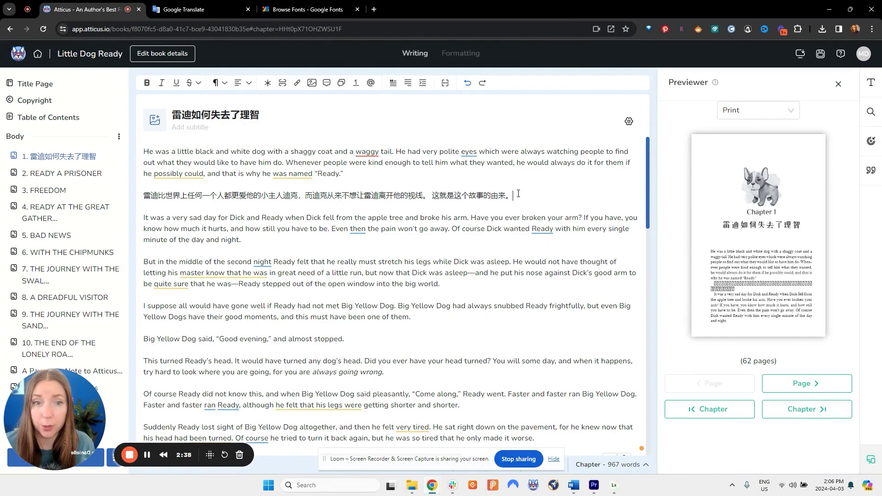
{"action": "left_click_drag", "start_coordinate": [514, 196], "coordinate": [141, 182]}
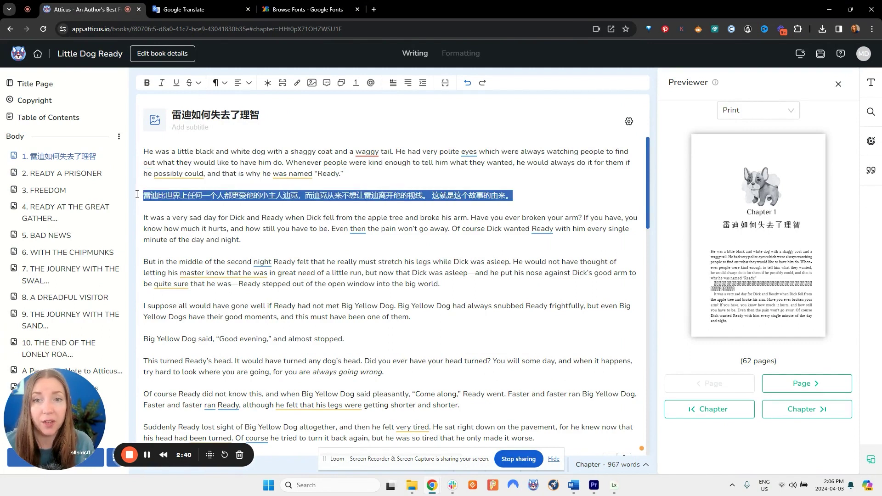
Style the Chinese paragraph as Heading 4, after briefly trying Heading 3.
{"action": "left_click", "coordinate": [223, 83]}
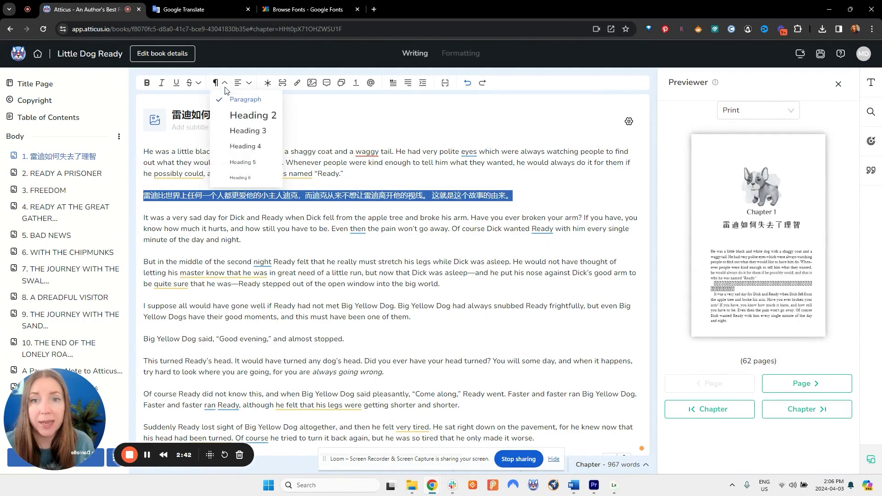
{"action": "left_click", "coordinate": [238, 148]}
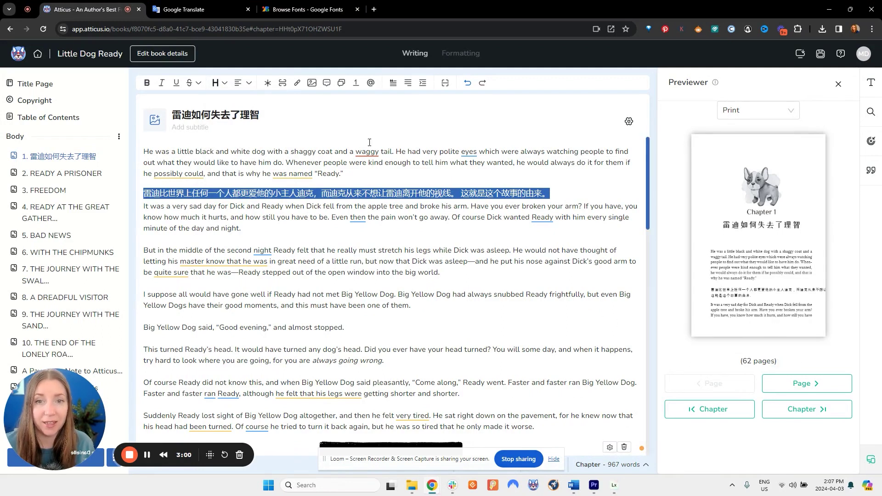
{"action": "left_click", "coordinate": [224, 83]}
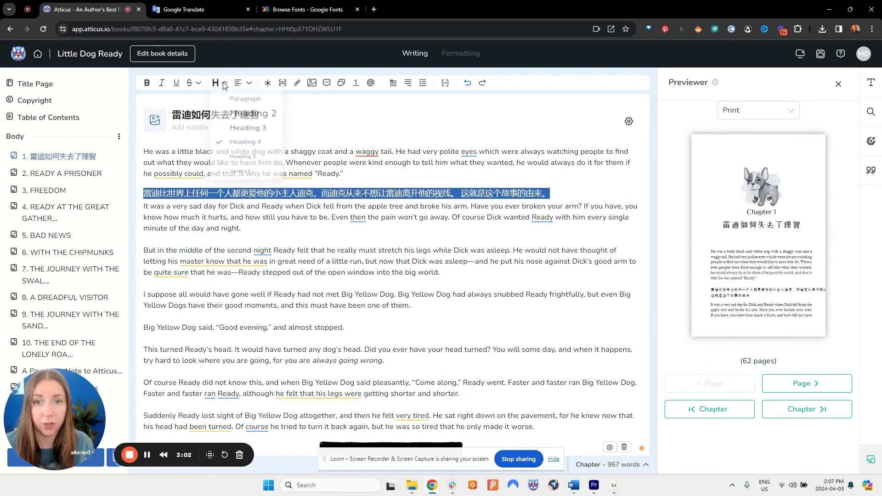
{"action": "left_click", "coordinate": [244, 132]}
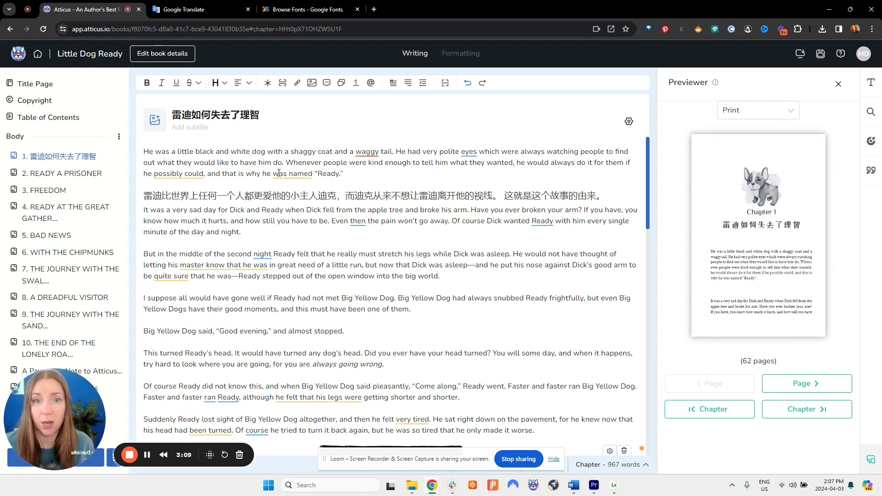
{"action": "left_click_drag", "start_coordinate": [609, 195], "coordinate": [143, 196]}
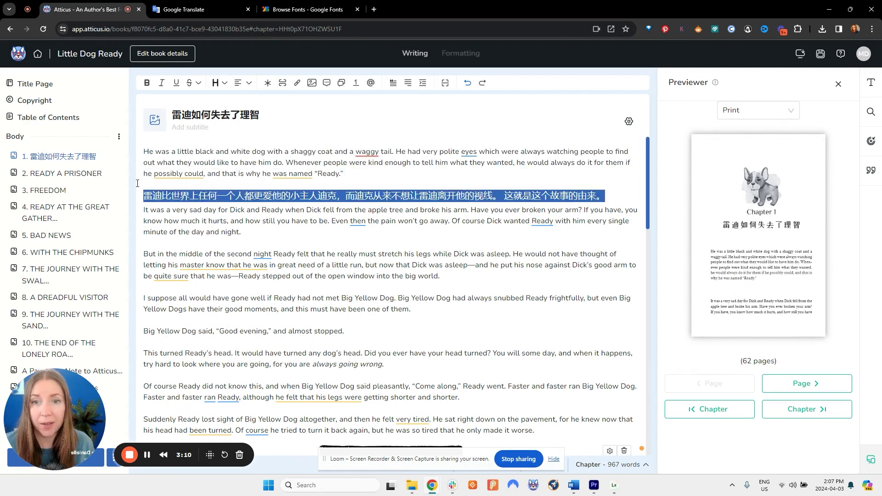
{"action": "left_click", "coordinate": [216, 83]}
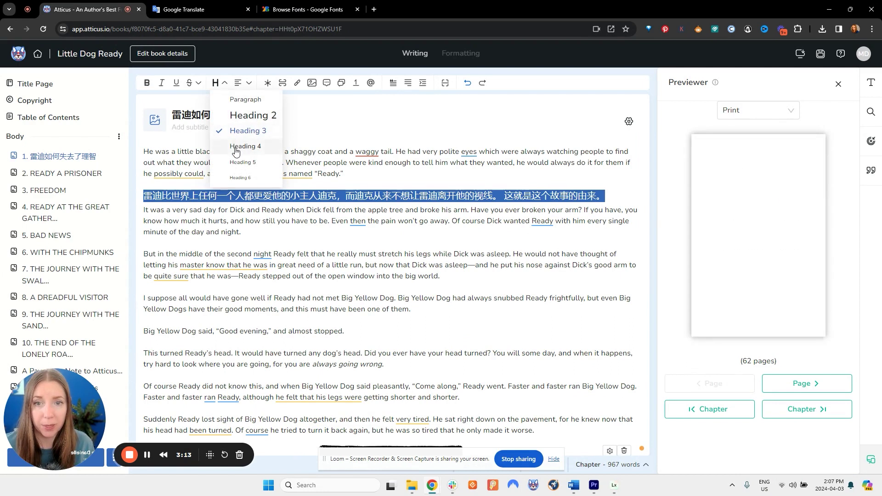
{"action": "left_click", "coordinate": [236, 145]}
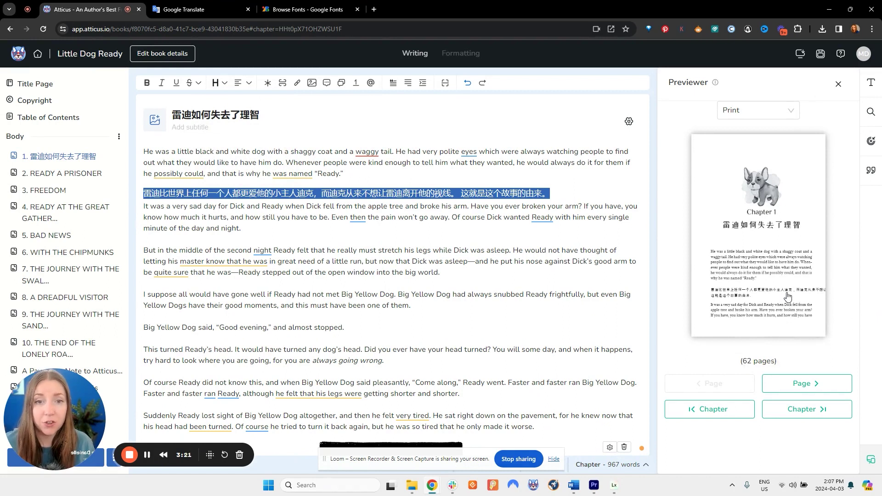
{"action": "left_click", "coordinate": [460, 193]}
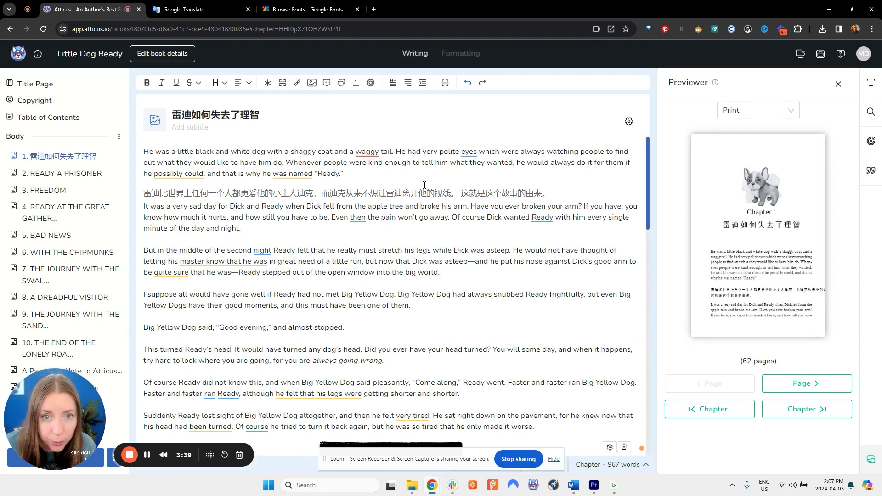
{"action": "left_click", "coordinate": [322, 194]}
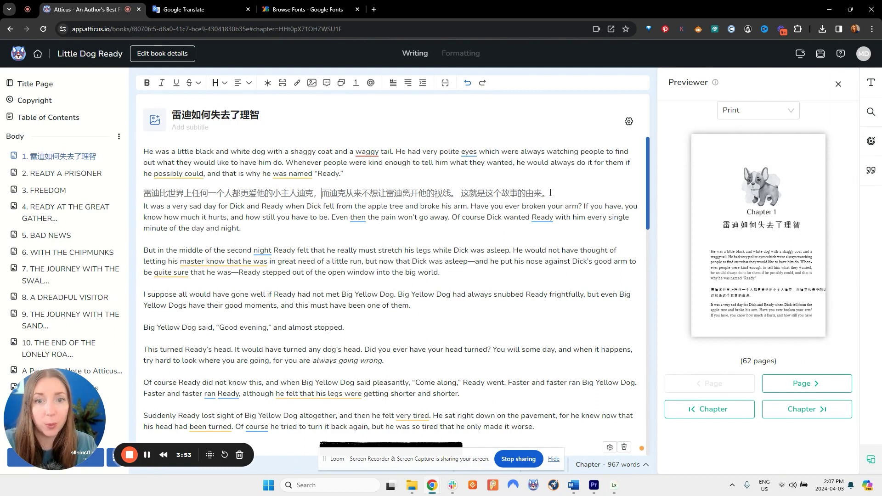
Split the Chinese heading onto a second line before 而迪克 and right-align both lines.
{"action": "key", "text": "Return"}
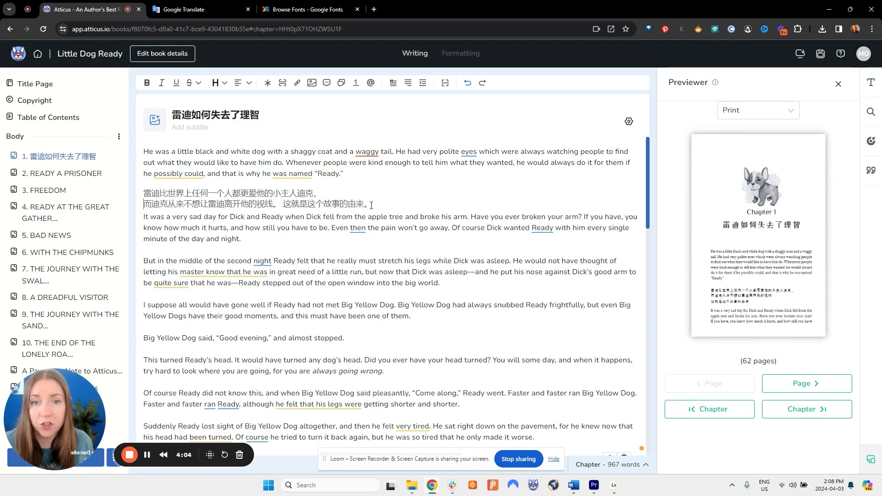
{"action": "left_click_drag", "start_coordinate": [371, 205], "coordinate": [138, 199]}
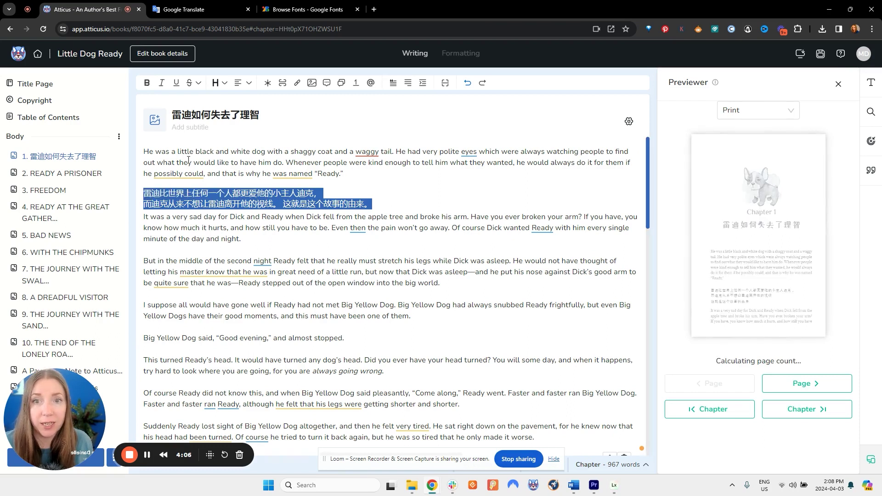
{"action": "left_click", "coordinate": [238, 83]}
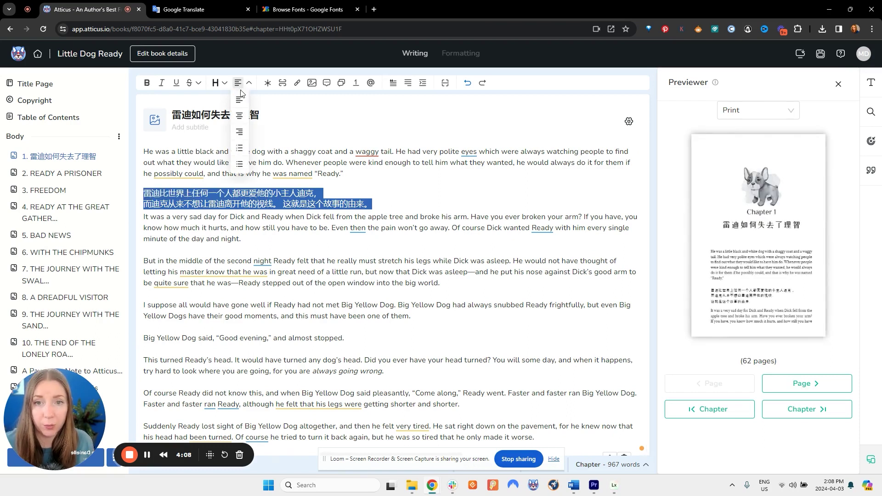
{"action": "left_click", "coordinate": [238, 133]}
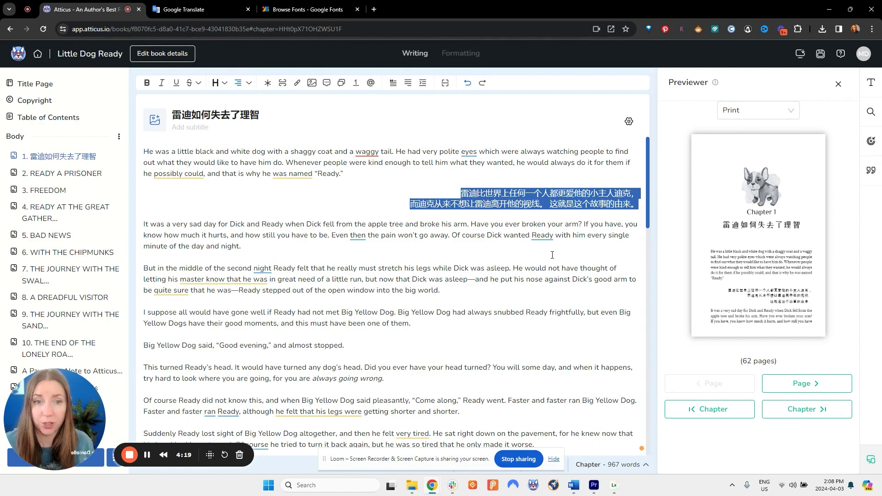
{"action": "left_click", "coordinate": [473, 239]}
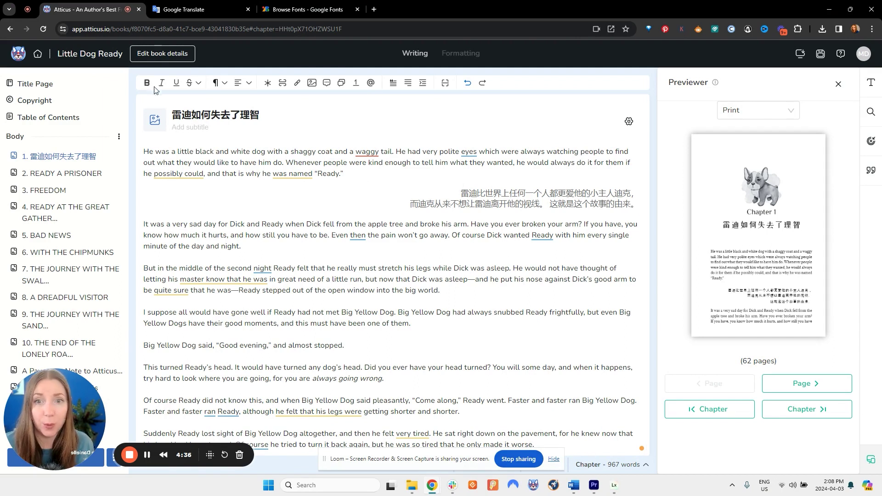
Open the Bonkers - LDR Trilogy theme for editing from the Formatting themes.
{"action": "left_click", "coordinate": [459, 55]}
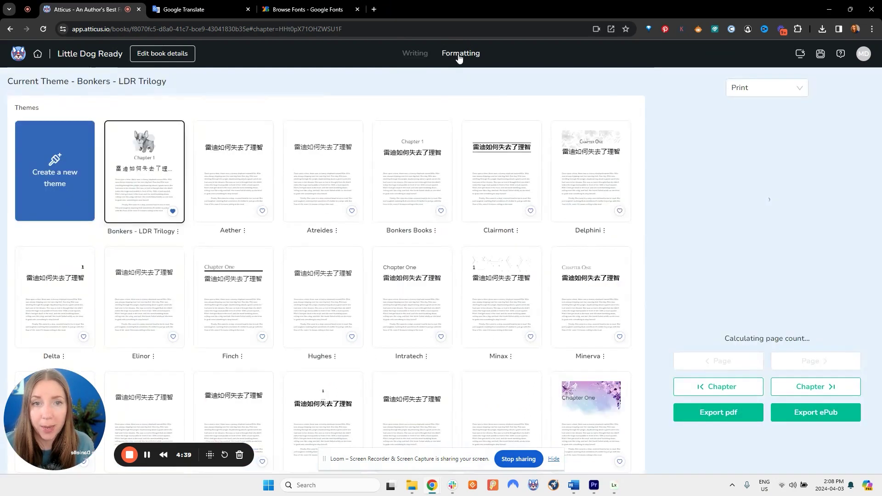
{"action": "left_click", "coordinate": [178, 231]}
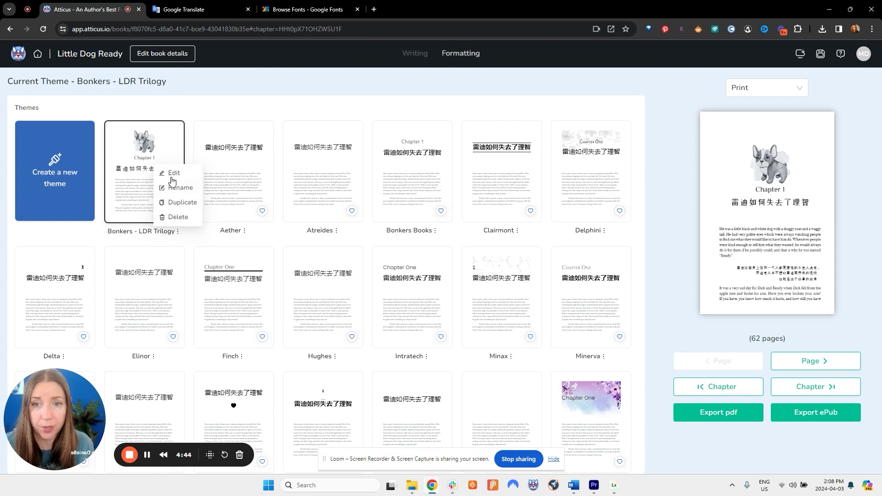
{"action": "left_click", "coordinate": [172, 176]}
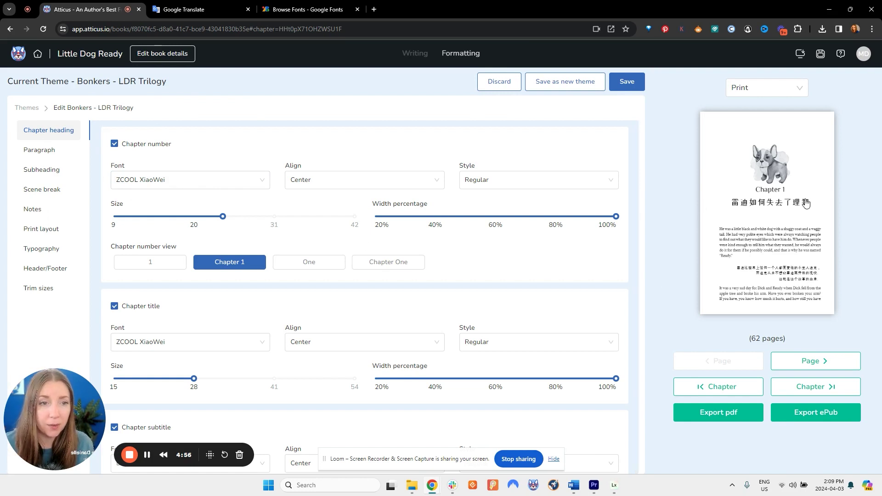
Show the Subheading settings and raise the Heading 4 size from 1.12 to 1.25.
{"action": "left_click", "coordinate": [51, 171]}
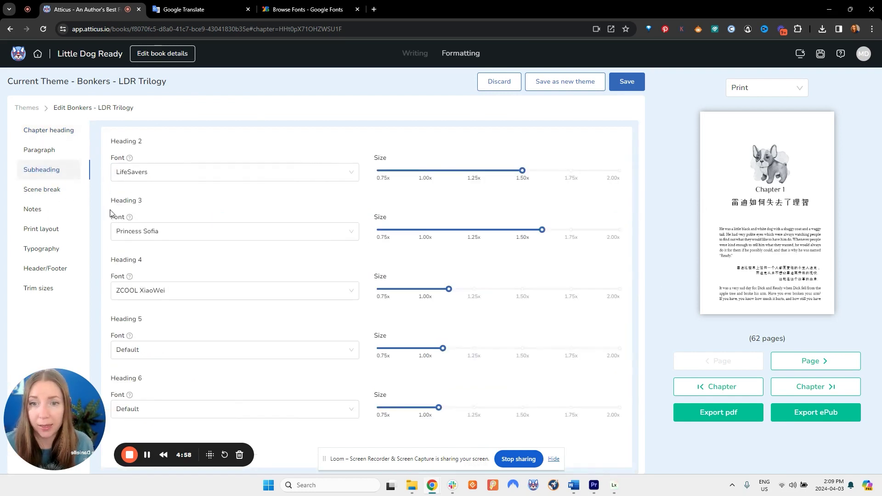
{"action": "mouse_move", "coordinate": [450, 288]}
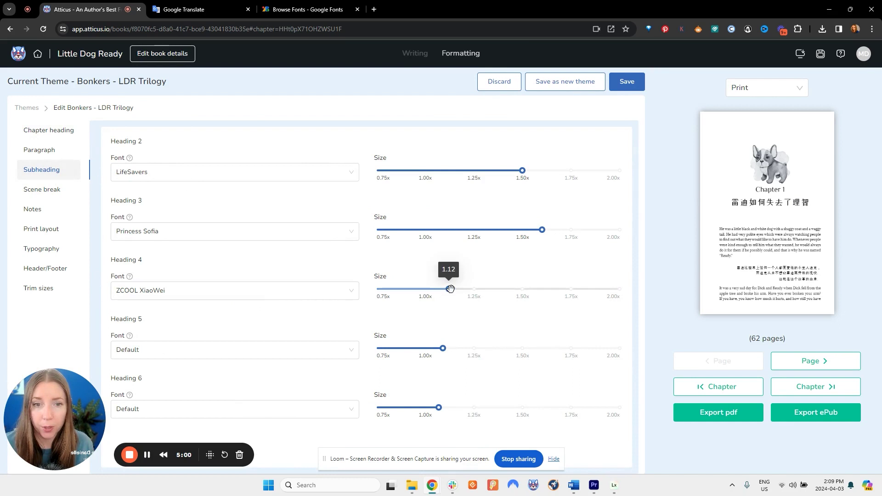
{"action": "left_click_drag", "start_coordinate": [451, 288], "coordinate": [475, 288]}
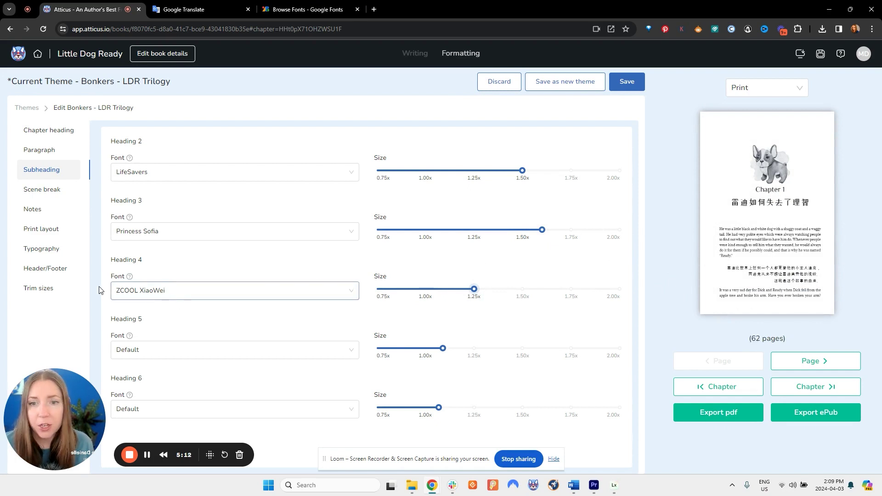
{"action": "left_click", "coordinate": [200, 294]}
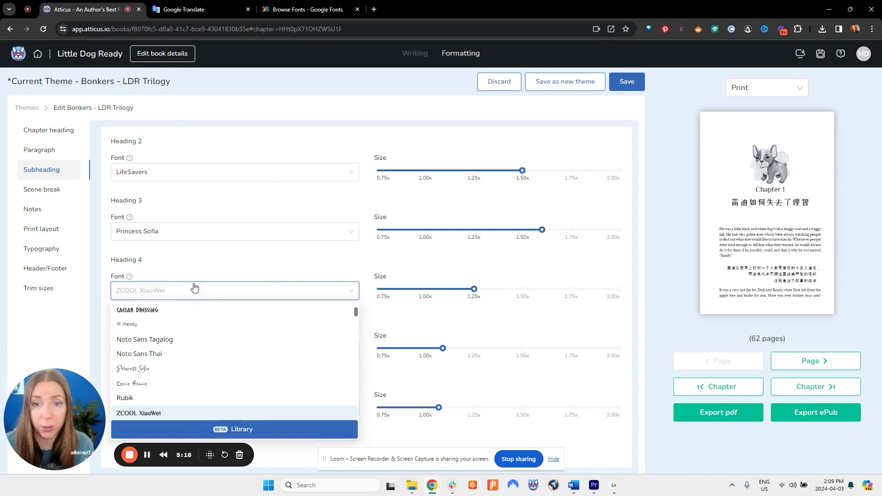
{"action": "left_click", "coordinate": [259, 433]}
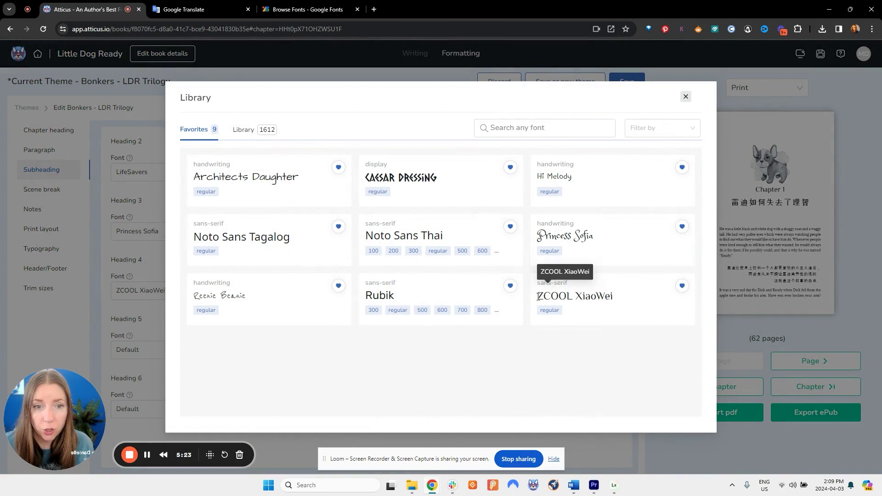
{"action": "left_click_drag", "start_coordinate": [530, 297], "coordinate": [630, 301]}
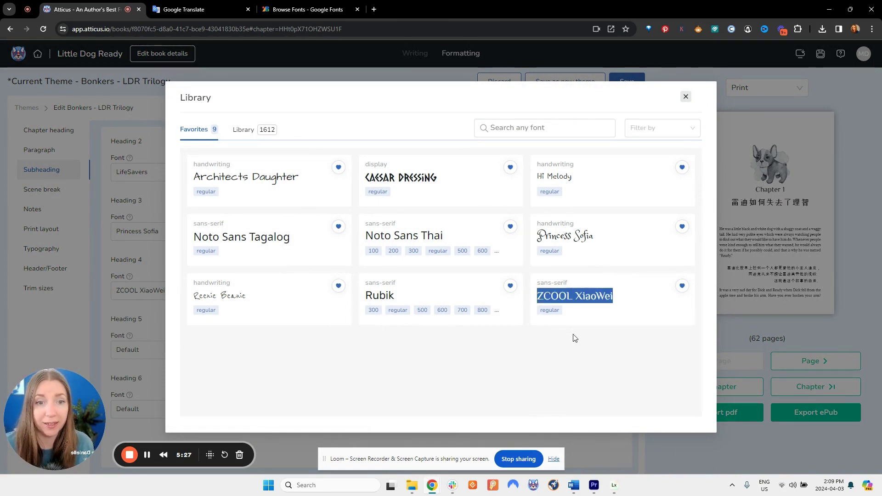
{"action": "left_click", "coordinate": [575, 352]}
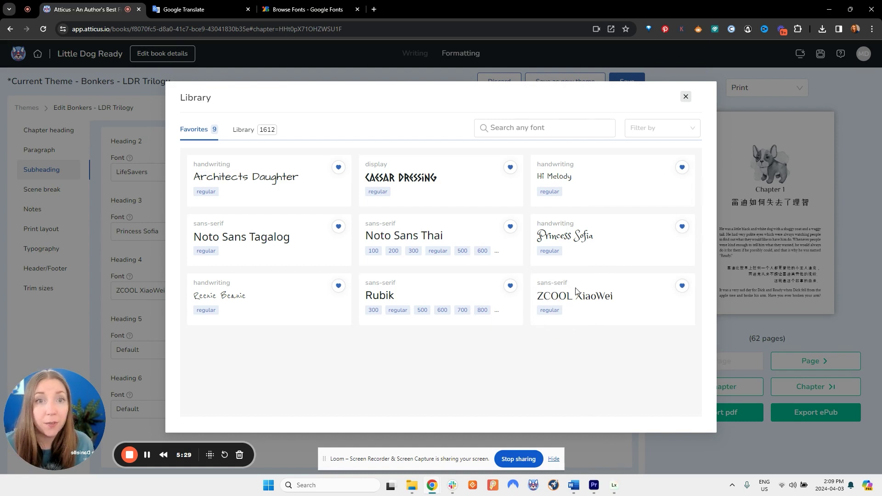
{"action": "left_click", "coordinate": [686, 96]}
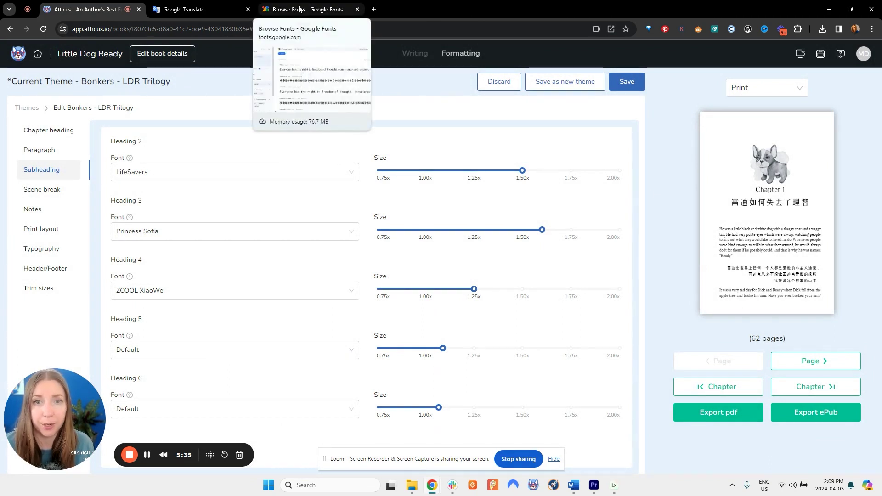
{"action": "left_click", "coordinate": [269, 4]}
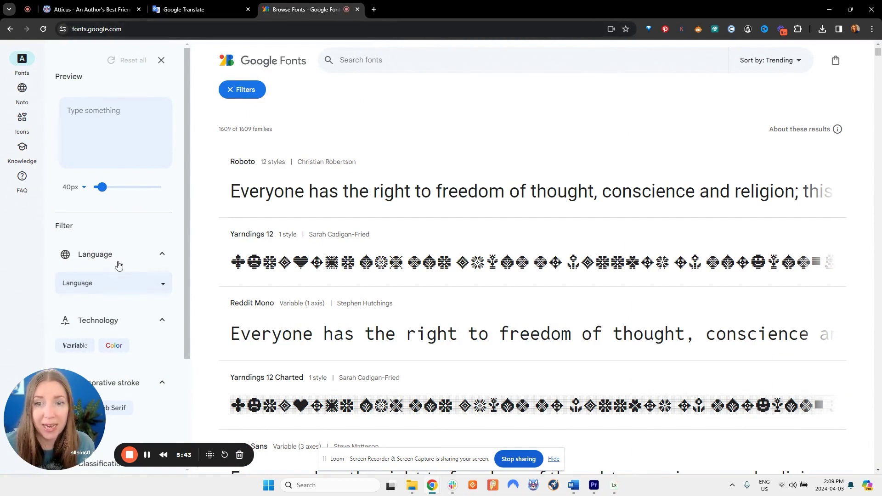
Filter the Google Fonts list to families supporting Chinese (Simplified).
{"action": "left_click", "coordinate": [111, 283]}
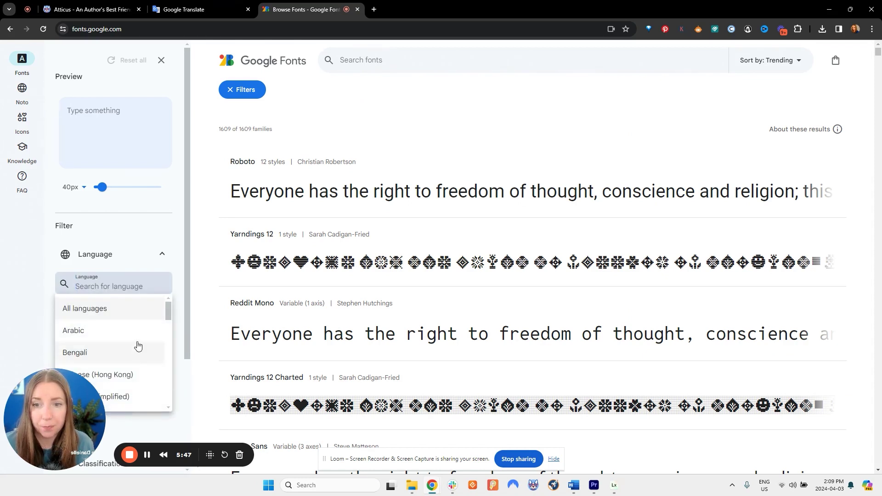
{"action": "scroll", "coordinate": [127, 334], "scroll_direction": "down", "scroll_amount": 1}
{"action": "scroll", "coordinate": [122, 329], "scroll_direction": "down", "scroll_amount": 1}
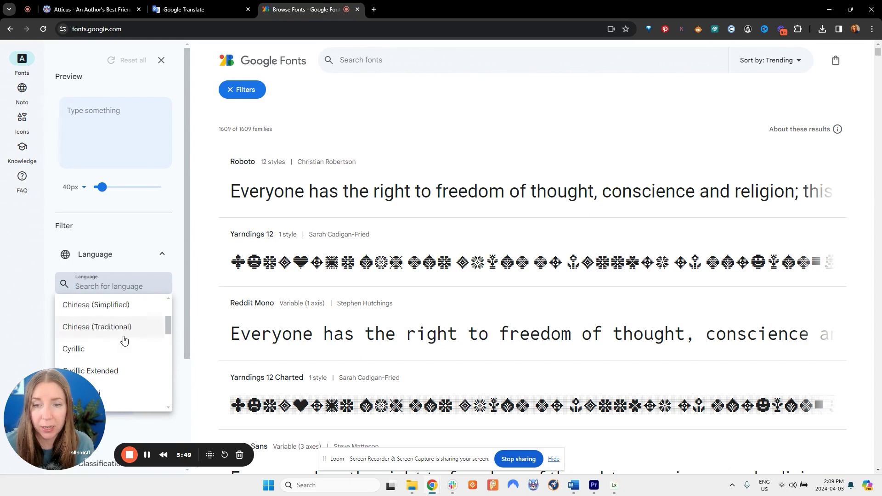
{"action": "scroll", "coordinate": [121, 342], "scroll_direction": "down", "scroll_amount": 3}
{"action": "scroll", "coordinate": [120, 352], "scroll_direction": "down", "scroll_amount": 5}
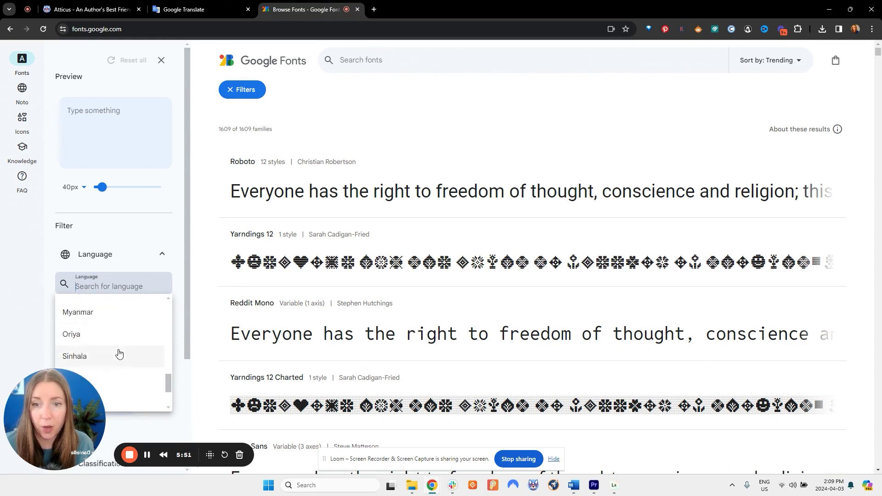
{"action": "scroll", "coordinate": [118, 352], "scroll_direction": "up", "scroll_amount": 5}
{"action": "scroll", "coordinate": [117, 349], "scroll_direction": "up", "scroll_amount": 4}
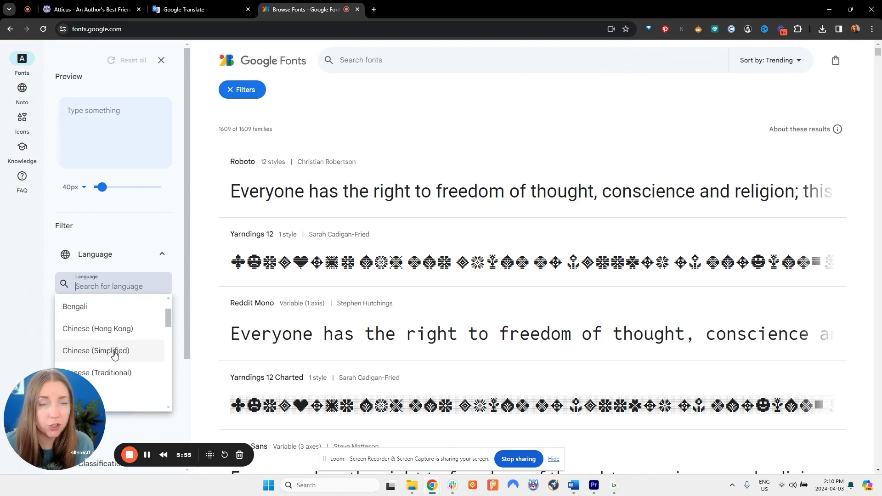
{"action": "left_click", "coordinate": [114, 354]}
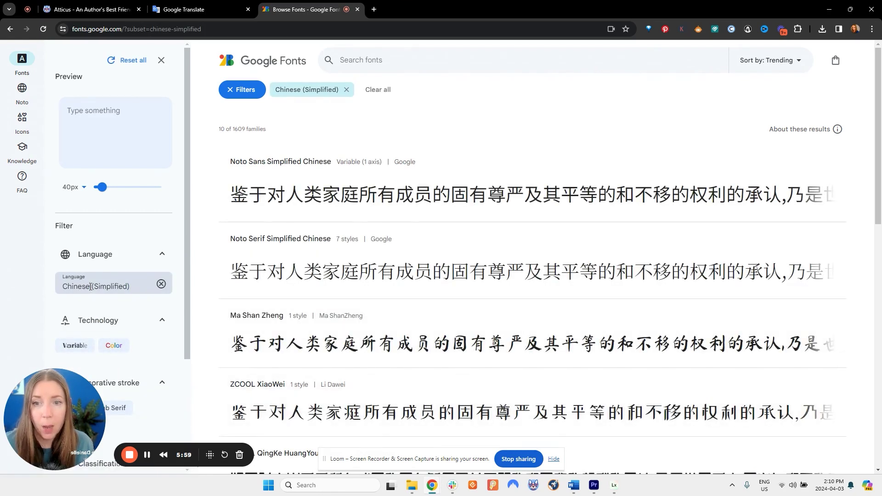
Look through the language filter list again, then return to the Atticus font library.
{"action": "left_click", "coordinate": [91, 288]}
{"action": "left_click", "coordinate": [161, 284]}
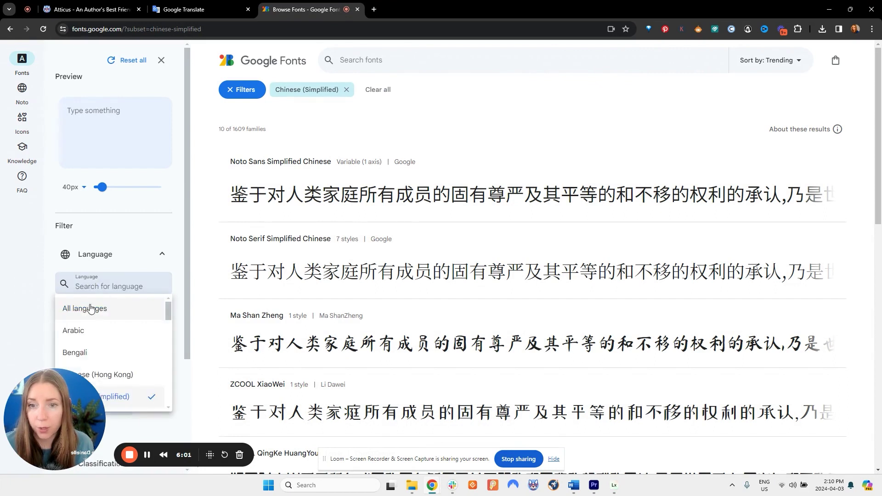
{"action": "scroll", "coordinate": [101, 321], "scroll_direction": "down", "scroll_amount": 1}
{"action": "scroll", "coordinate": [106, 332], "scroll_direction": "down", "scroll_amount": 3}
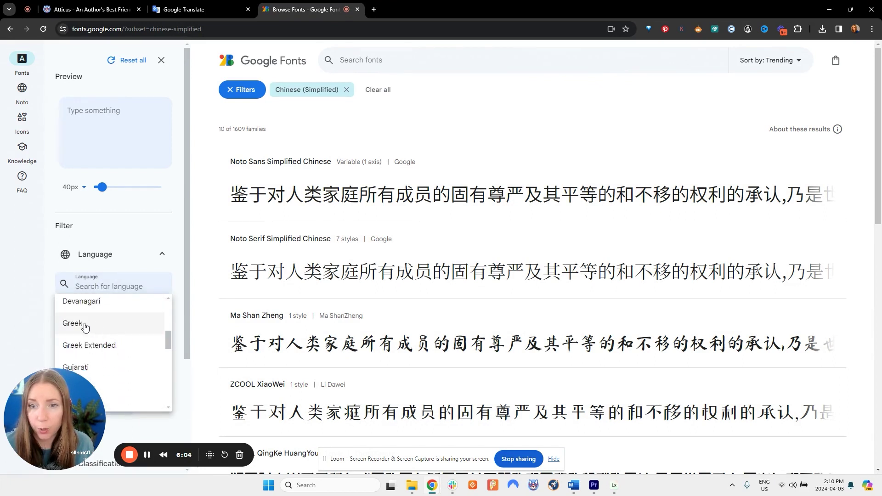
{"action": "scroll", "coordinate": [83, 331], "scroll_direction": "down", "scroll_amount": 3}
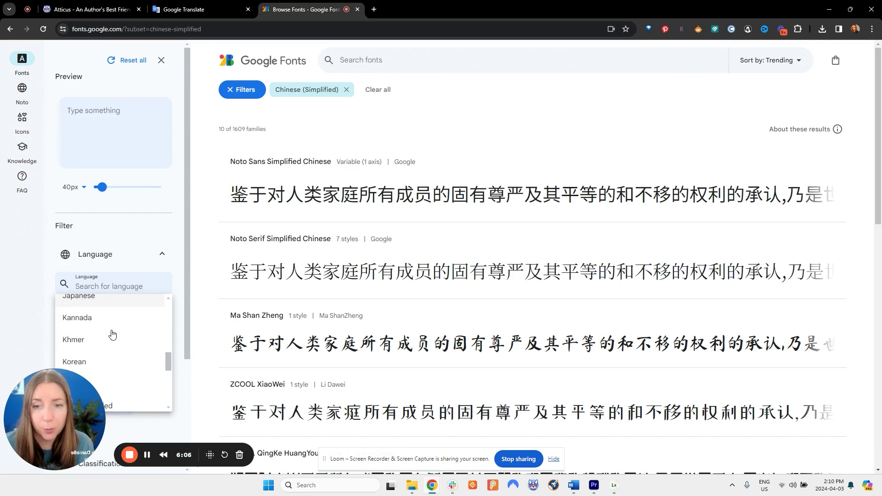
{"action": "scroll", "coordinate": [108, 335], "scroll_direction": "up", "scroll_amount": 7}
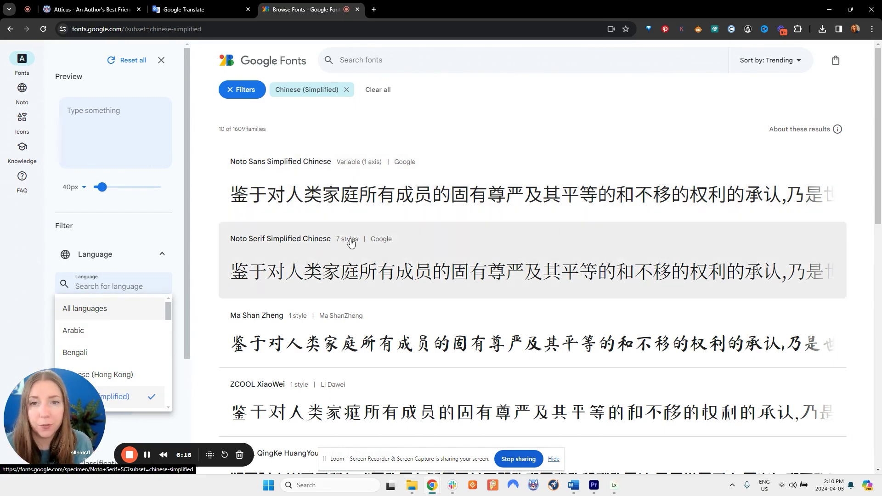
{"action": "left_click", "coordinate": [88, 8]}
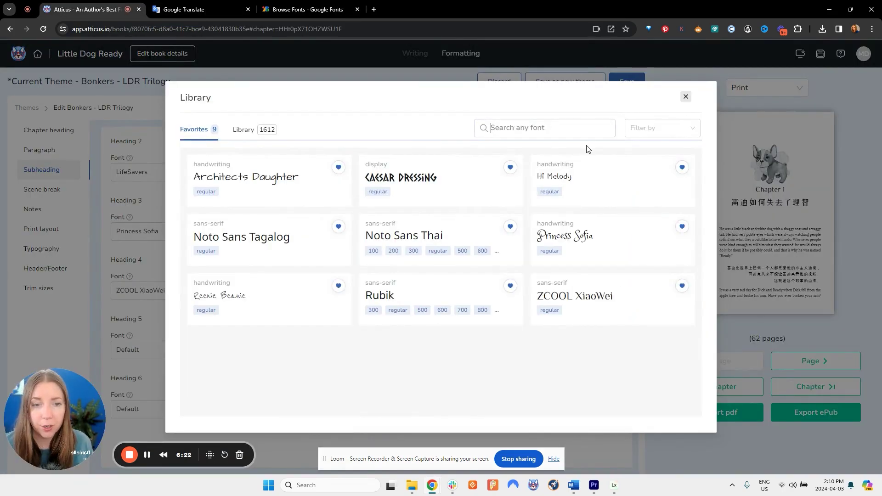
Search the font library for Rubik and Zcool, clear the search, and close the library.
{"action": "type", "text": "Rubik"}
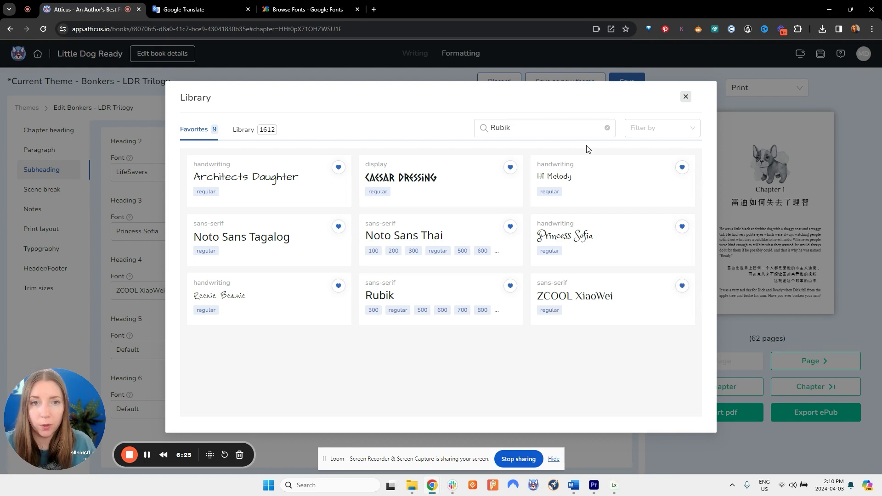
{"action": "left_click", "coordinate": [607, 128]}
{"action": "type", "text": "Zcool"}
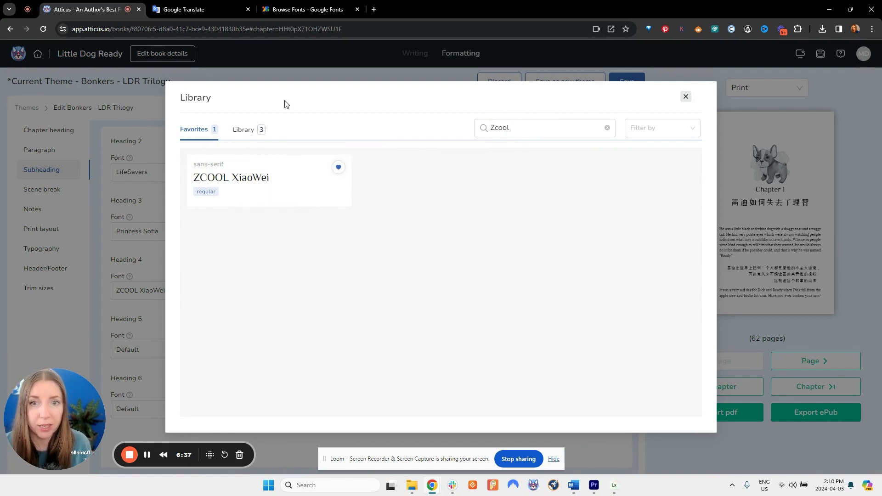
{"action": "left_click", "coordinate": [607, 128]}
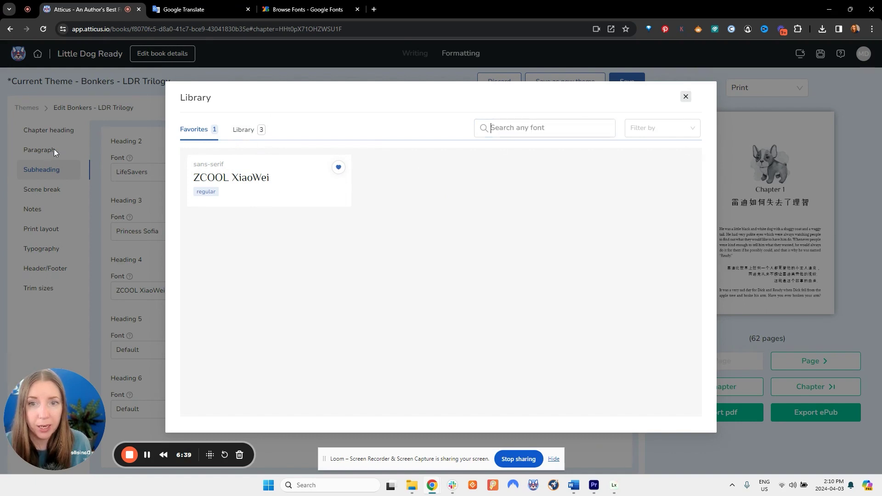
{"action": "left_click", "coordinate": [684, 96]}
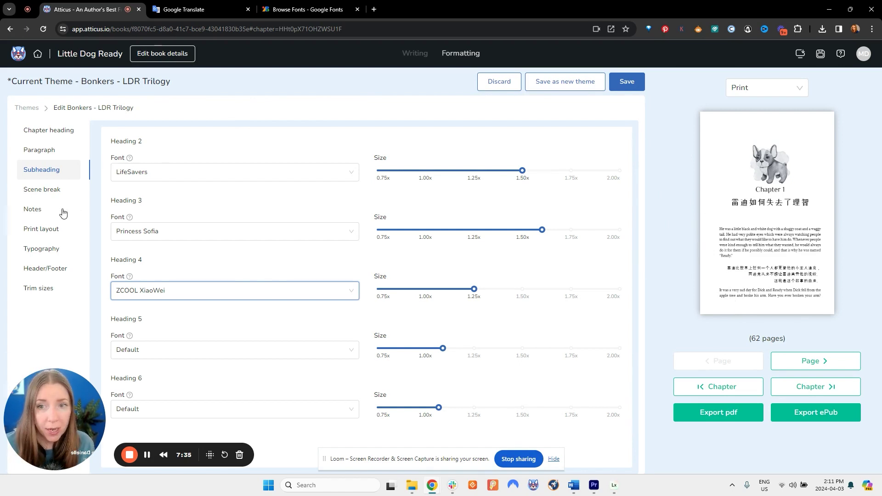
{"action": "left_click", "coordinate": [39, 235]}
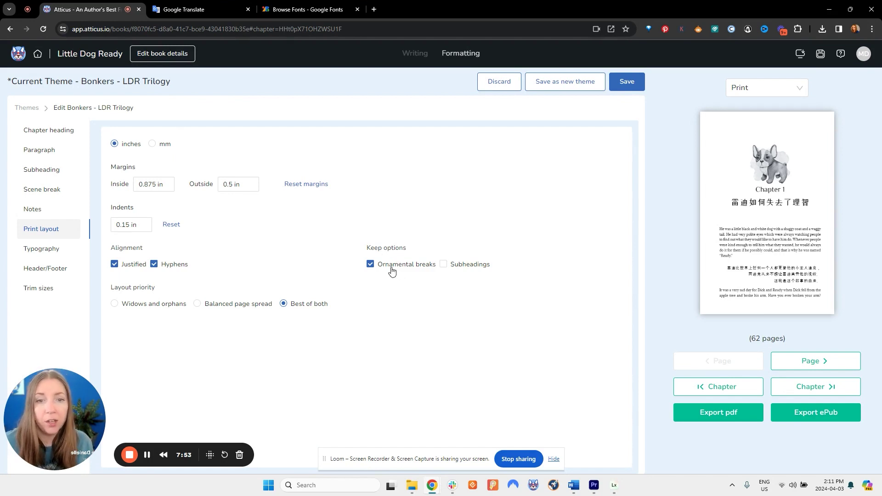
Toggle the Subheadings keep option on and back off, then save the Bonkers - LDR Trilogy theme.
{"action": "left_click", "coordinate": [459, 270]}
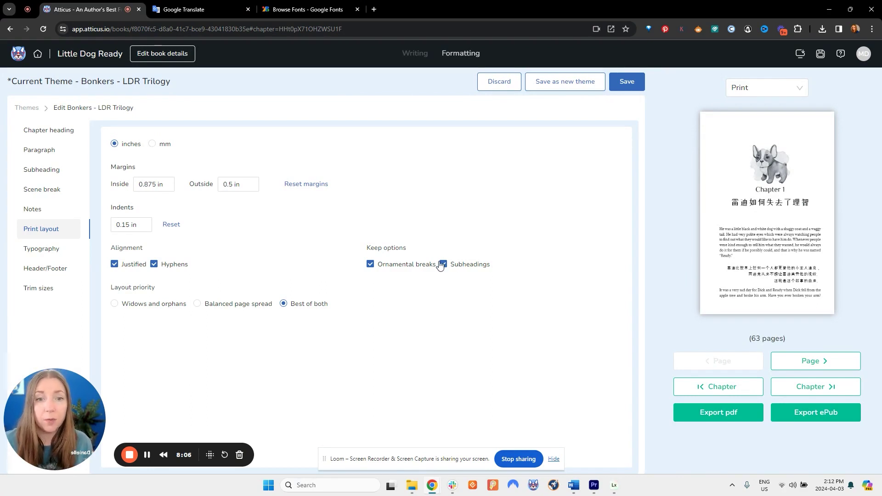
{"action": "left_click", "coordinate": [444, 265]}
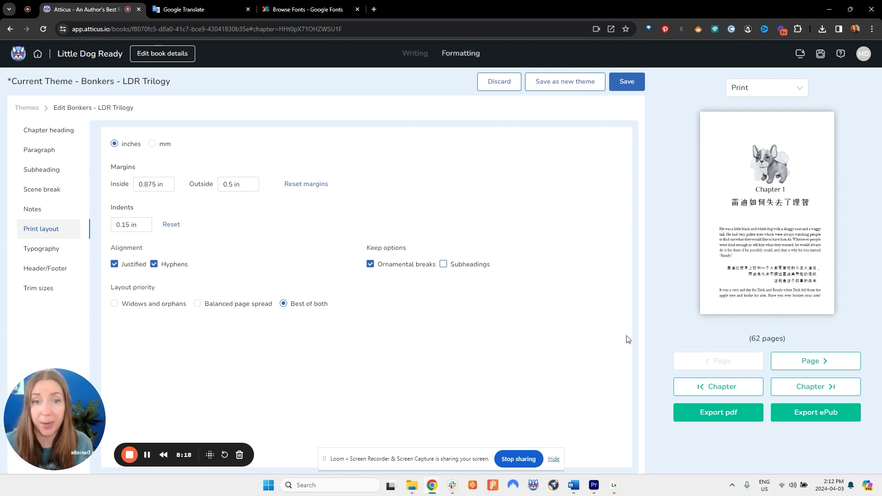
{"action": "left_click", "coordinate": [629, 84]}
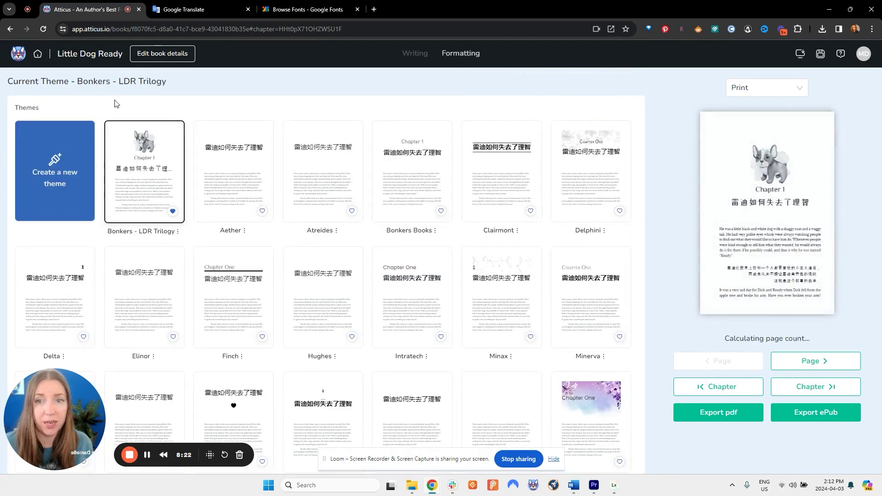
Return to the chapter 1 writing view and open the ¶ paragraph-style dropdown.
{"action": "left_click", "coordinate": [417, 53]}
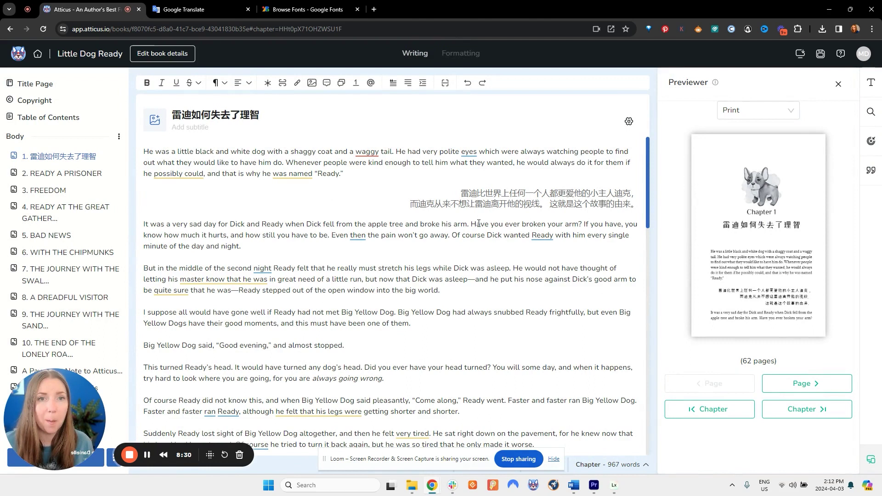
{"action": "left_click", "coordinate": [225, 85]}
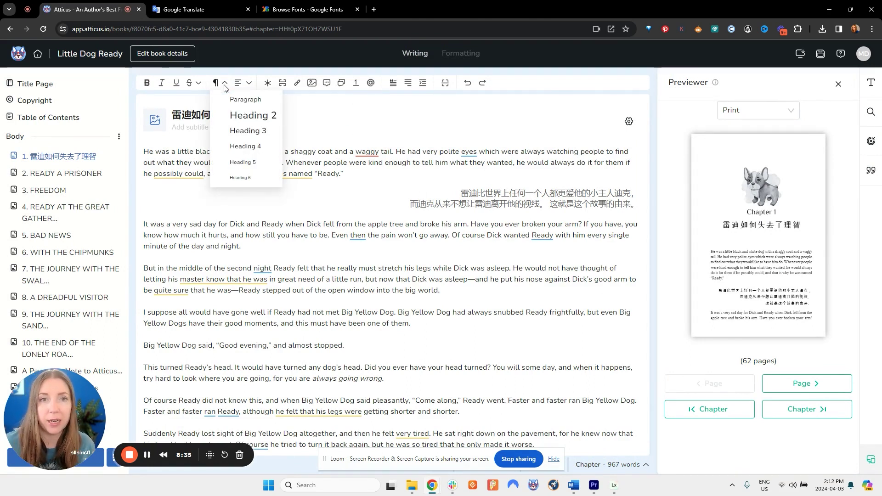
{"action": "left_click", "coordinate": [257, 115]}
{"action": "left_click", "coordinate": [225, 83]}
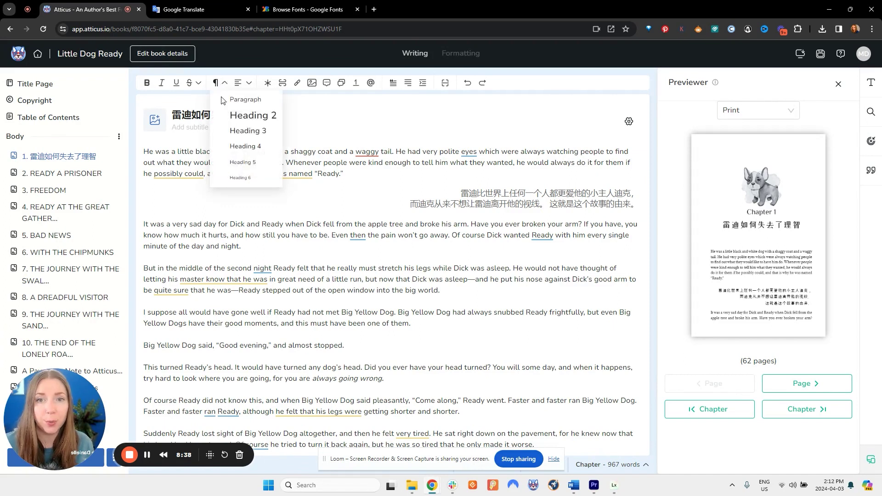